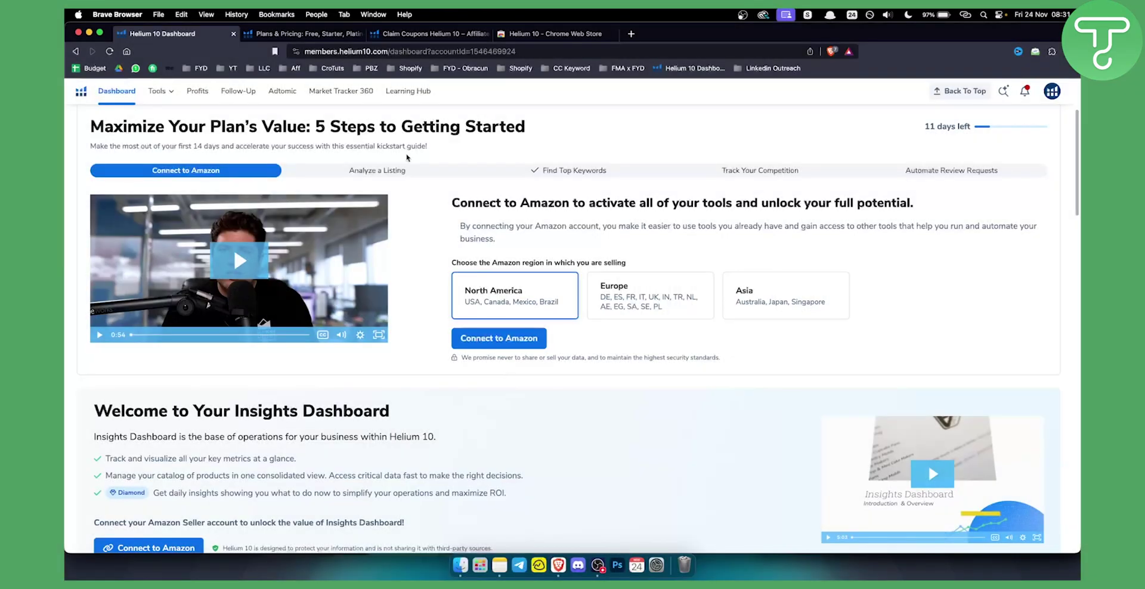
# - Switch to the Helium 10 Plans & Pricing tab listing Diamond, Platinum and Starter plans
pyautogui.click(307, 34)
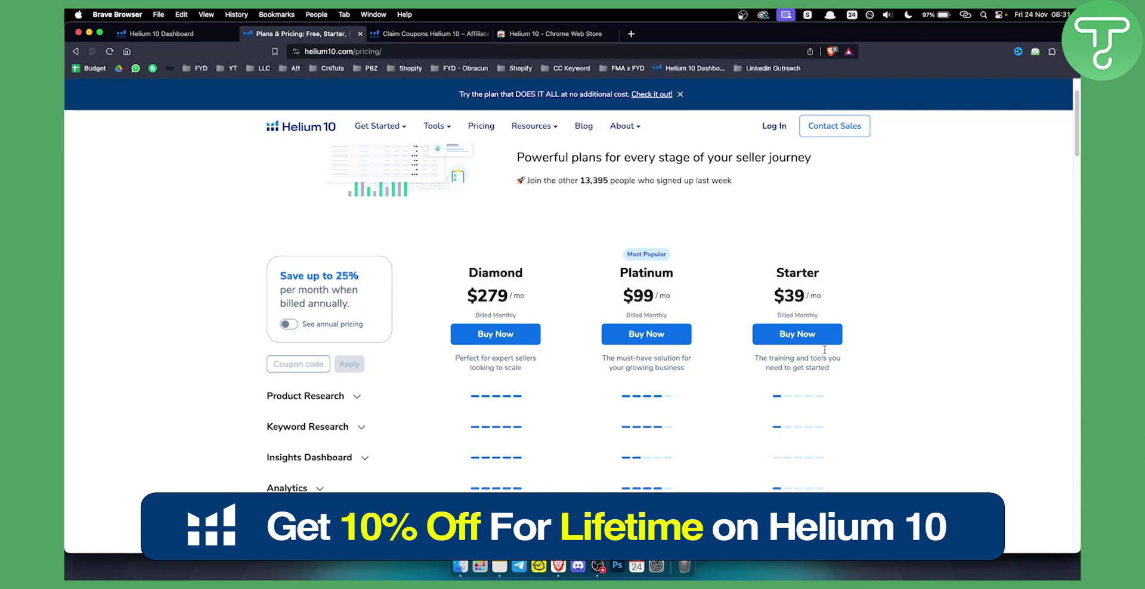
# - Highlight the THUB20 and THUB10 coupon codes, then go back to the top of the members dashboard
pyautogui.click(425, 34)
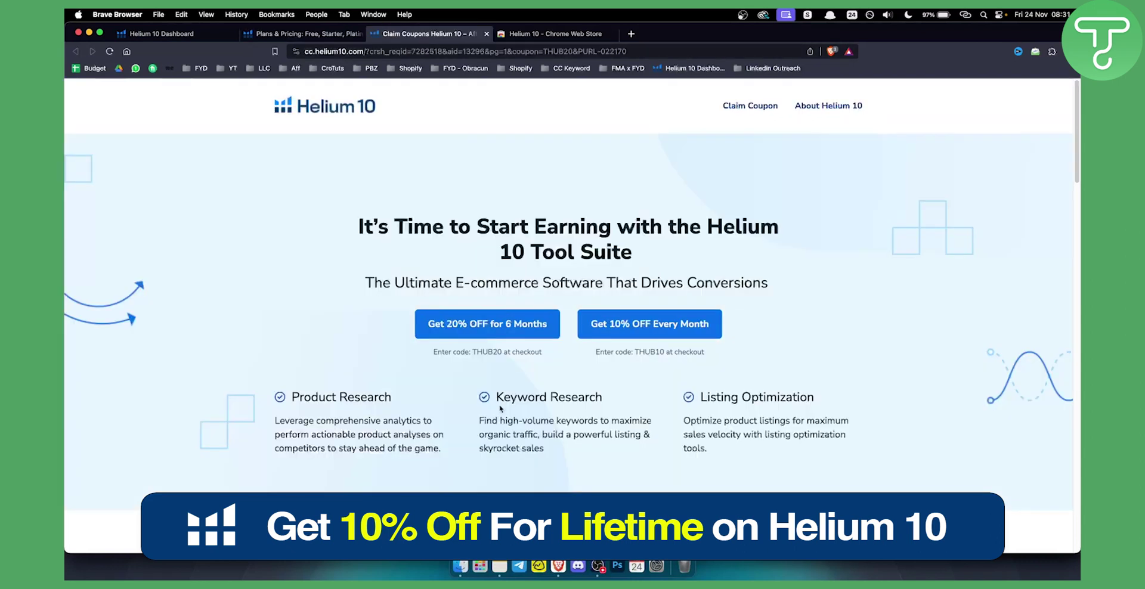
pyautogui.moveTo(474, 354); pyautogui.dragTo(546, 354)
pyautogui.click(523, 361)
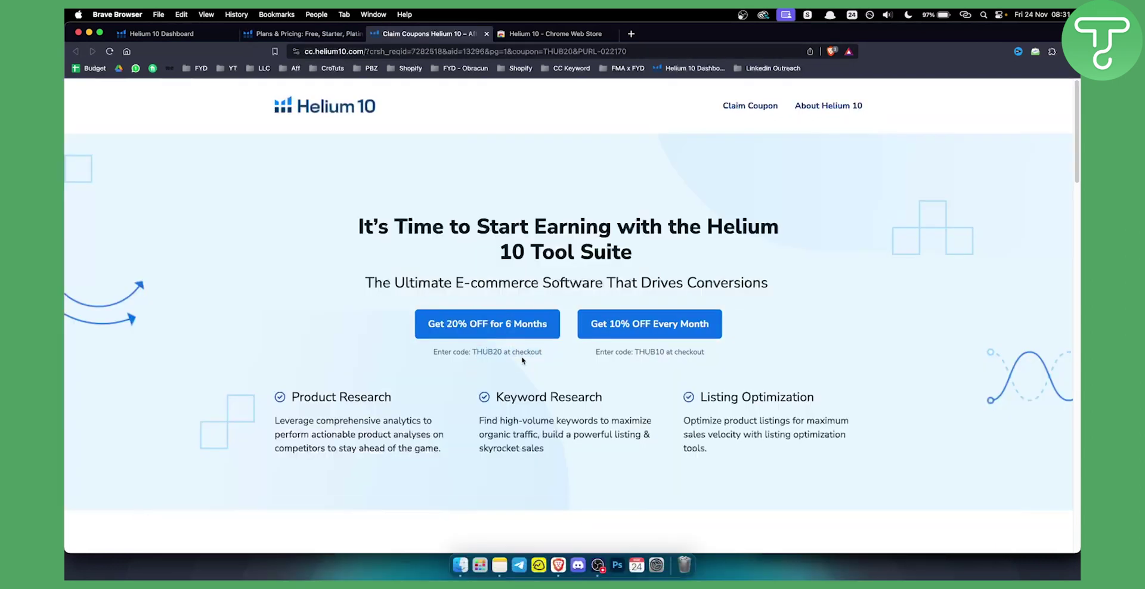
pyautogui.moveTo(634, 352); pyautogui.dragTo(726, 355)
pyautogui.click(727, 359)
pyautogui.click(178, 37)
pyautogui.scroll(3, 554, 404)
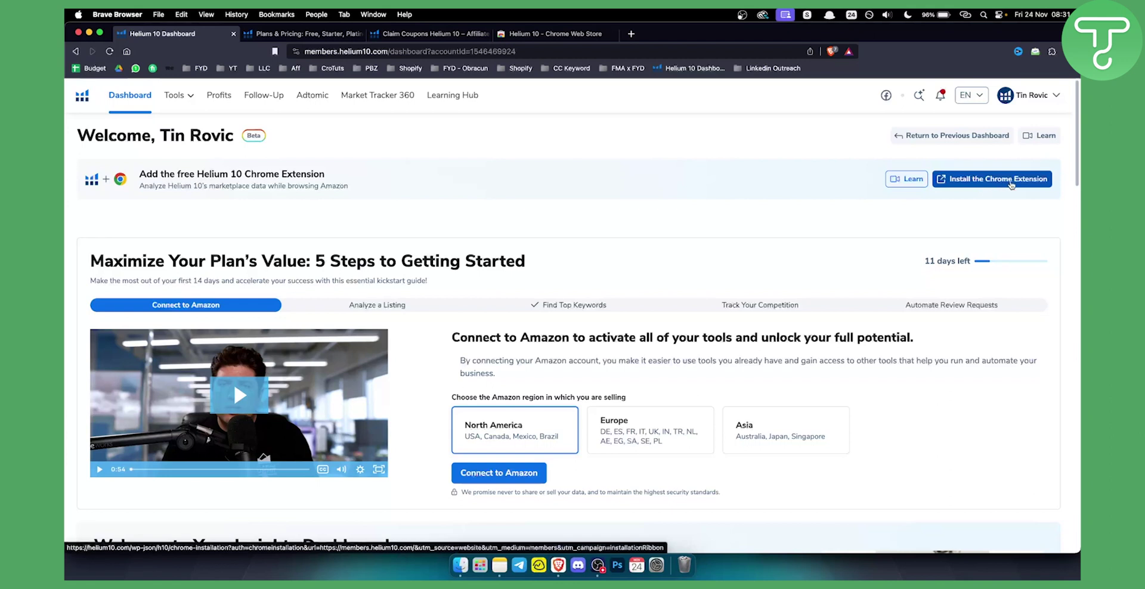
# - Google 'helium 10 chrome' from the Web Store tab and open the Helium 10 extension result
pyautogui.click(571, 36)
pyautogui.click(344, 52)
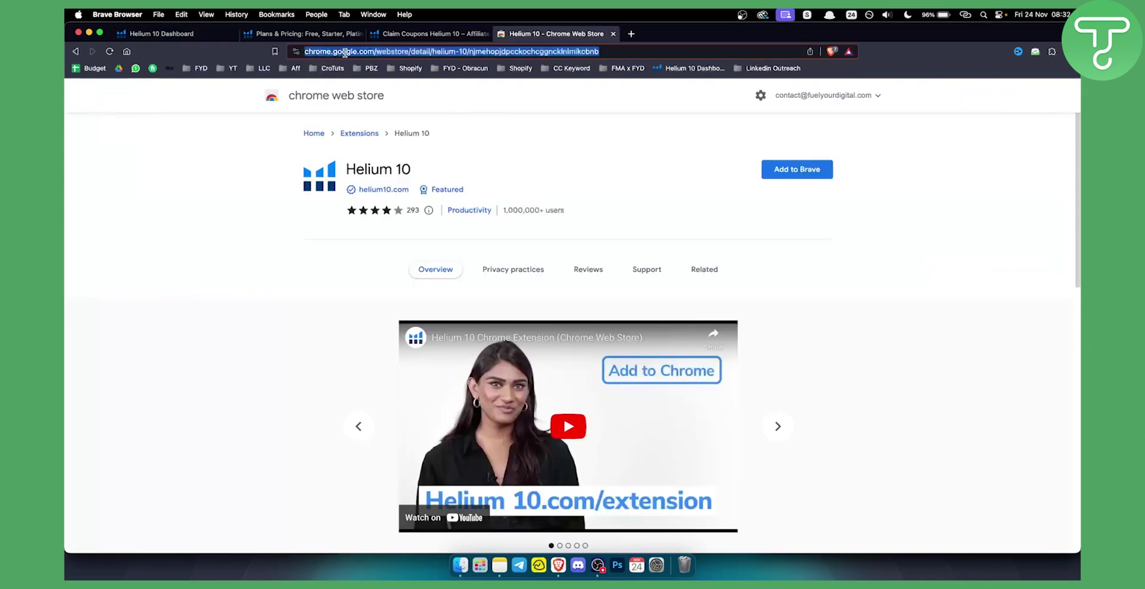
pyautogui.write('helium 10 chrome')
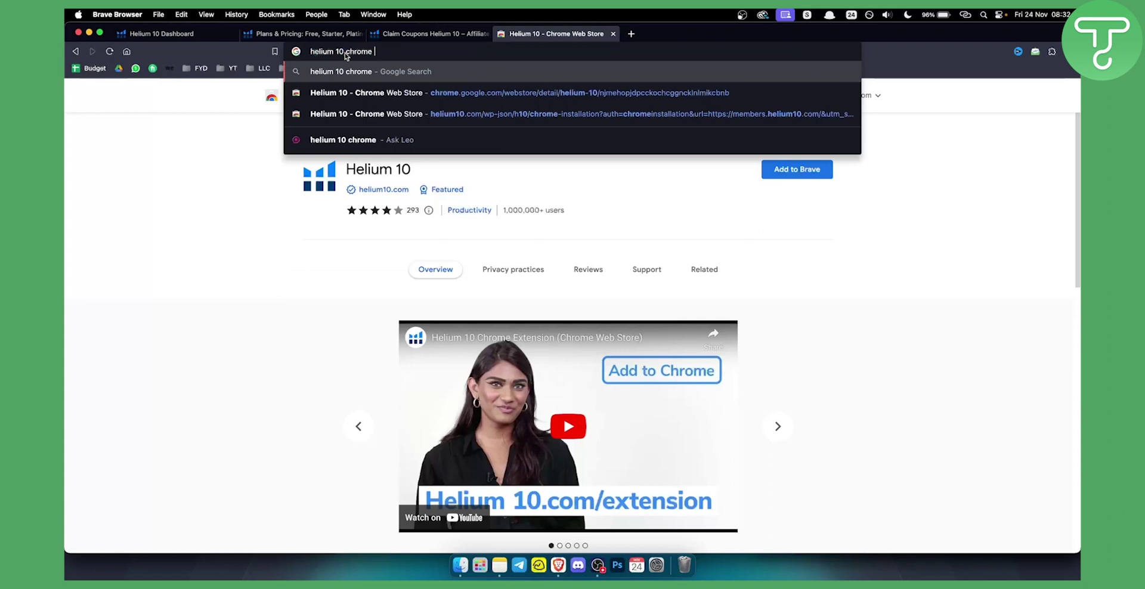
pyautogui.press('Return')
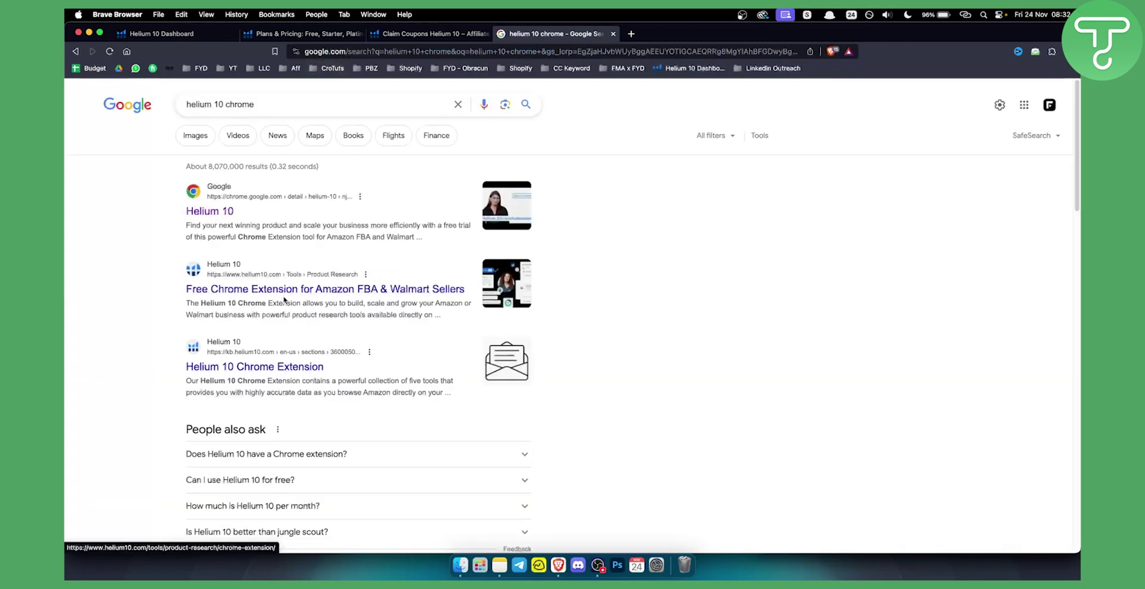
pyautogui.click(223, 213)
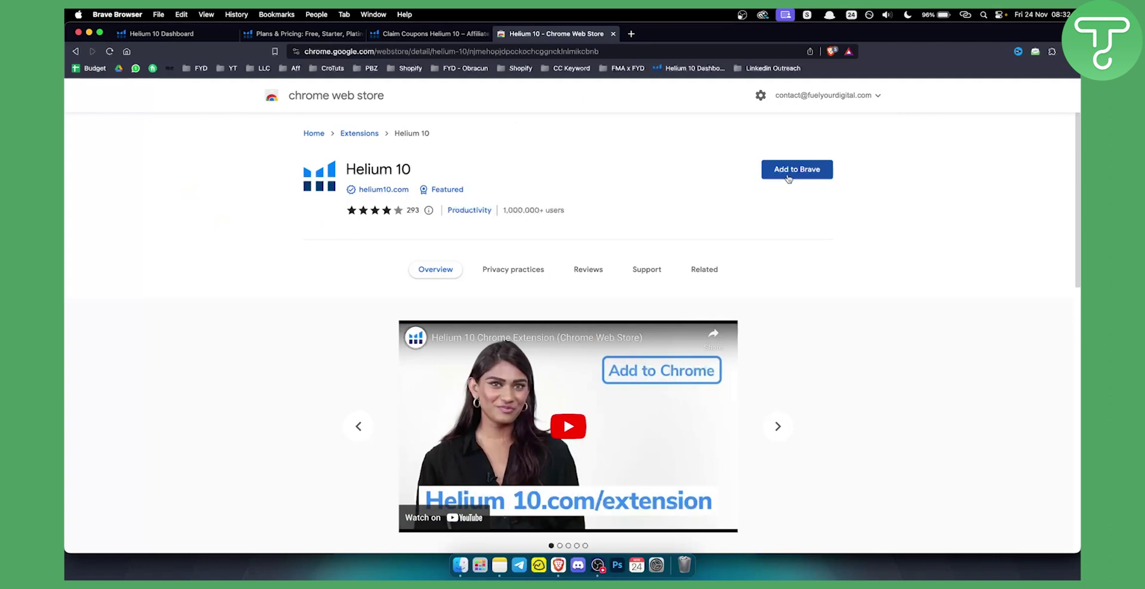
# - Add the Helium 10 extension to Brave and confirm the installation
pyautogui.click(788, 177)
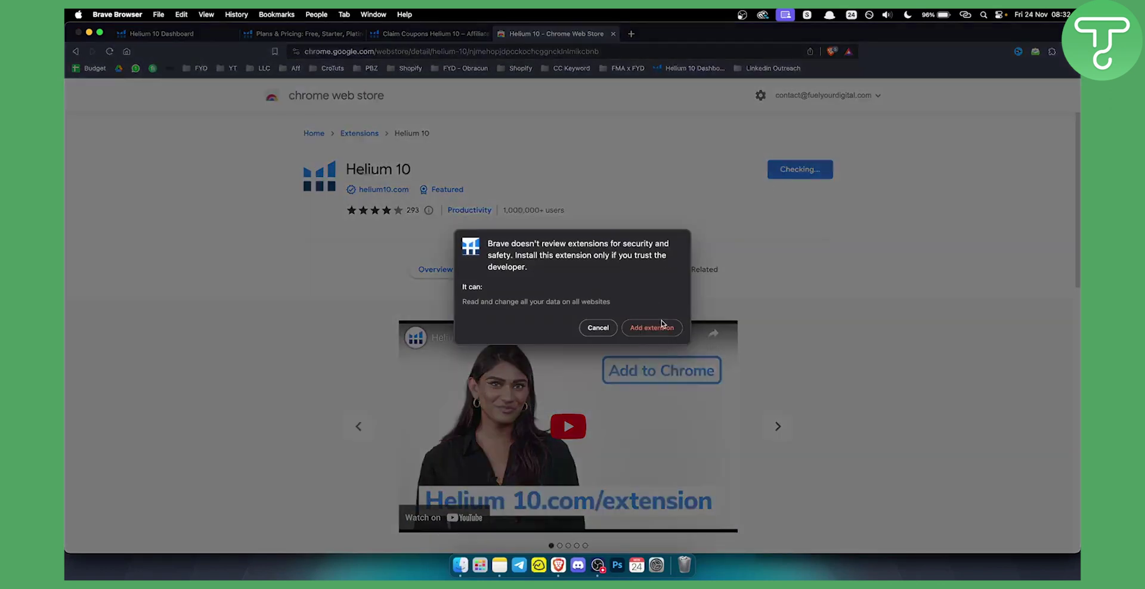
pyautogui.click(660, 327)
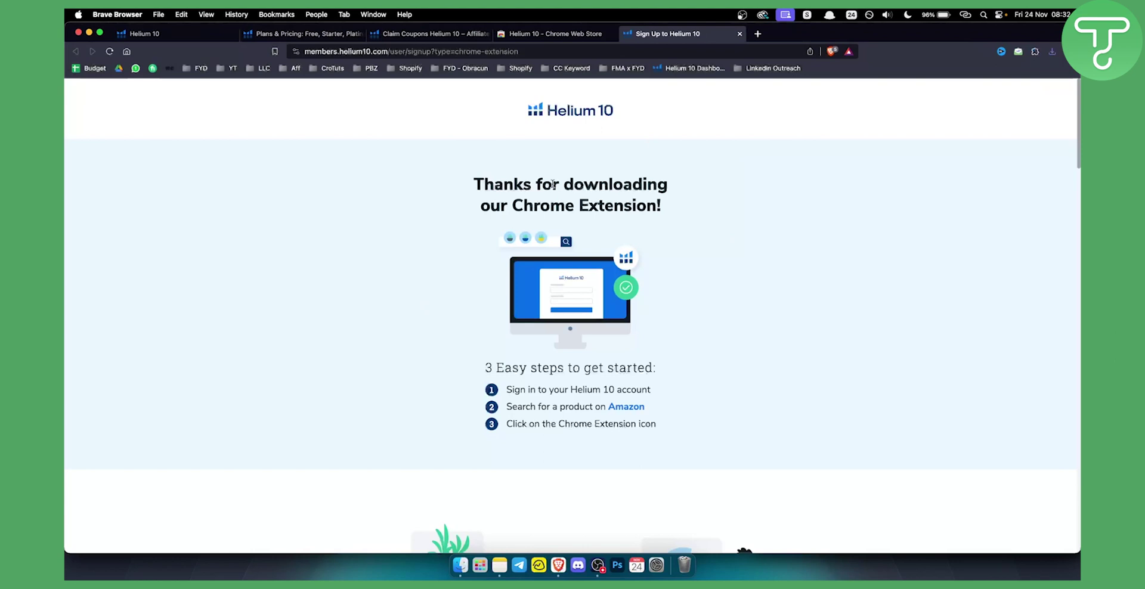
# - Pin Helium 10 to the toolbar and launch 'Browse Amazon Marketplace' from its popup
pyautogui.scroll(-5, 662, 257)
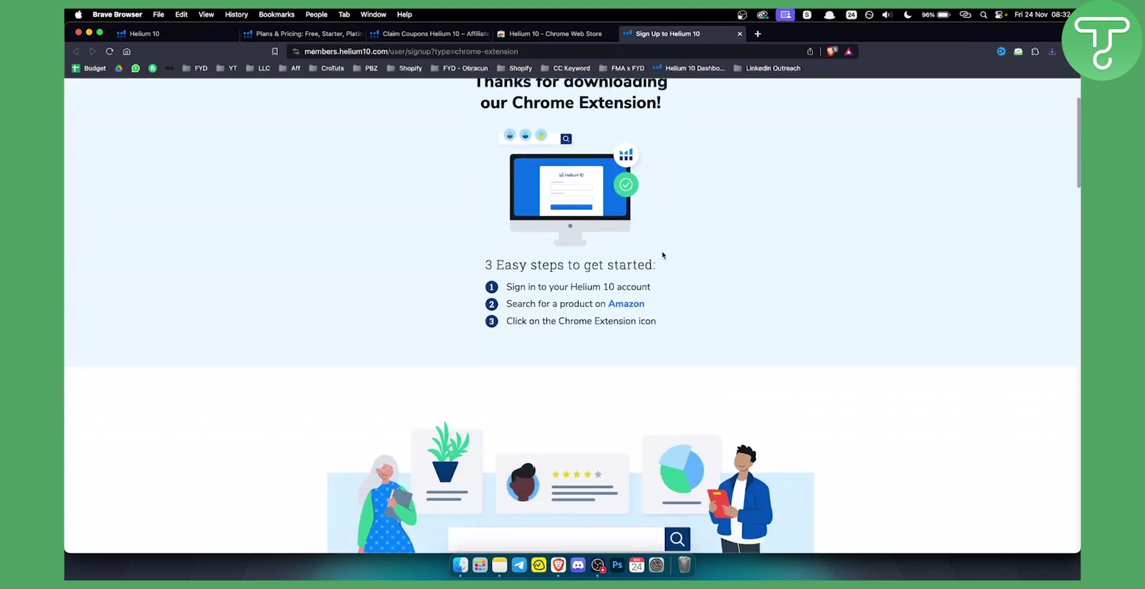
pyautogui.scroll(-5, 661, 254)
pyautogui.scroll(8, 666, 269)
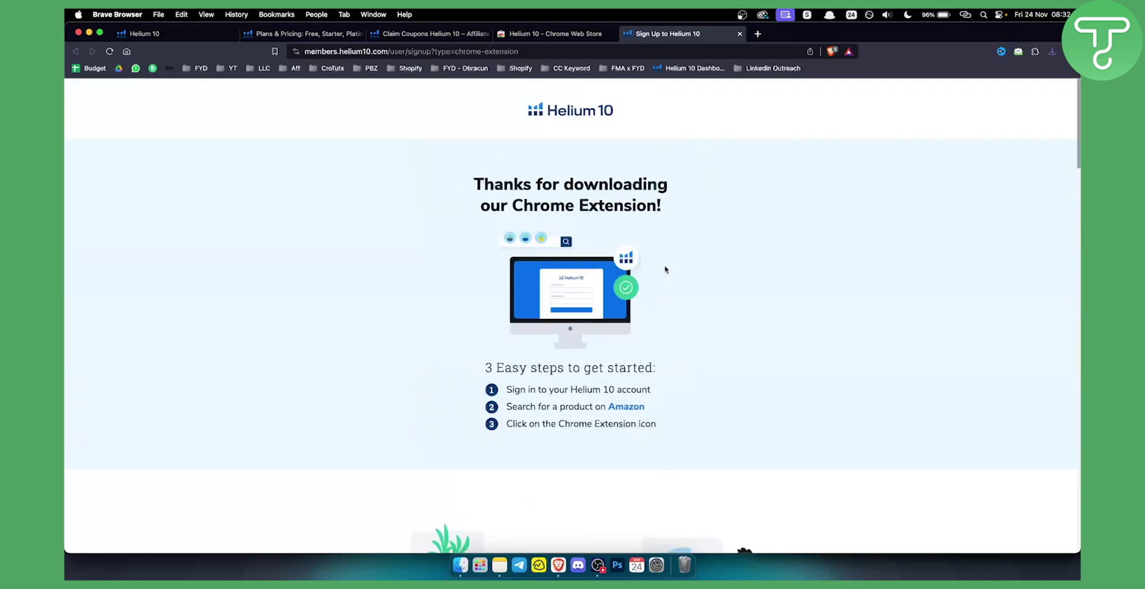
pyautogui.click(1035, 51)
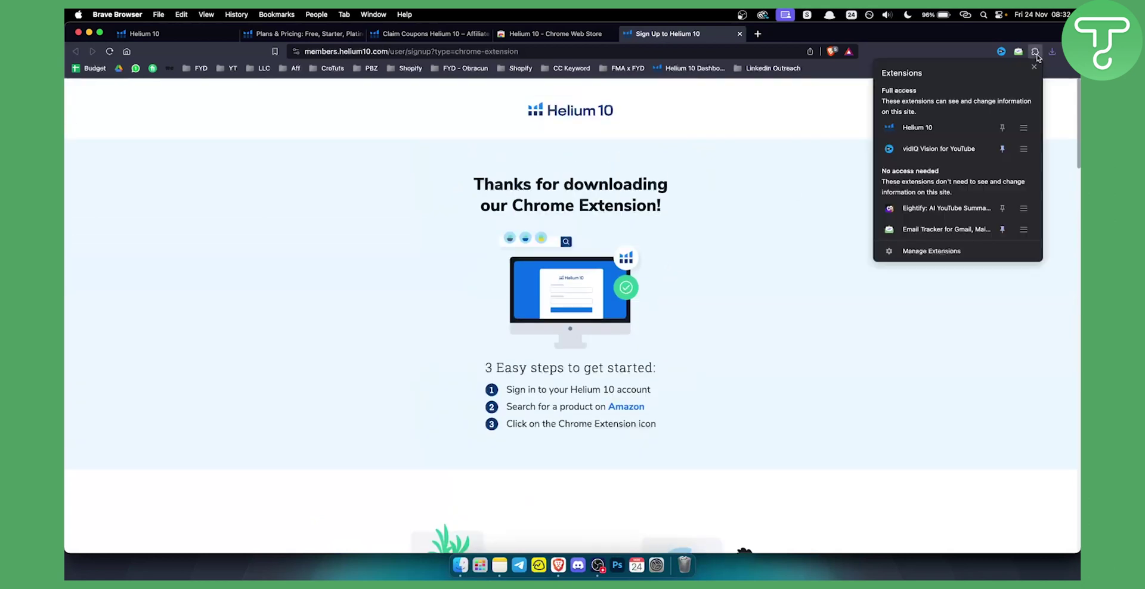
pyautogui.click(1002, 127)
pyautogui.click(855, 149)
pyautogui.click(1018, 52)
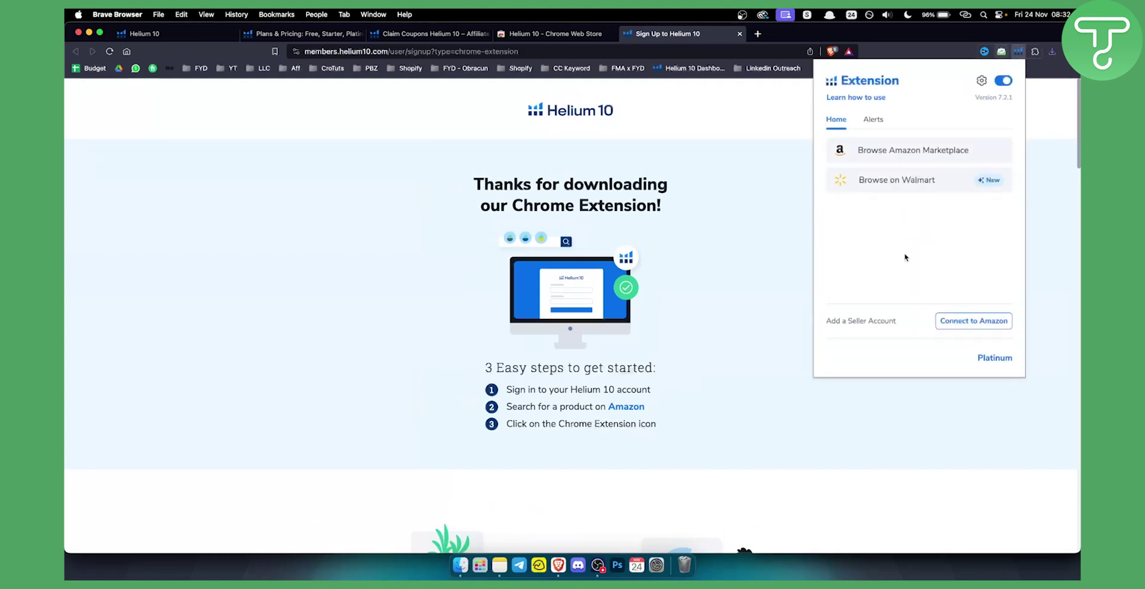
pyautogui.click(874, 156)
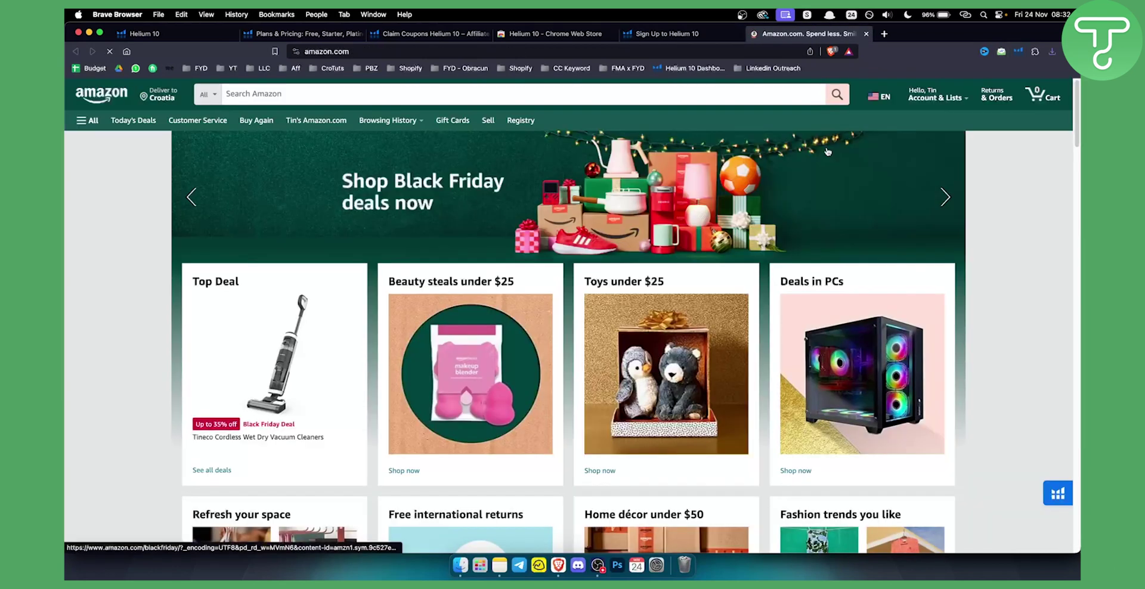
# - Type 'kitchen knife' into Amazon's search box and pick Helium 10's 'kitchen knife set' suggestion
pyautogui.click(276, 98)
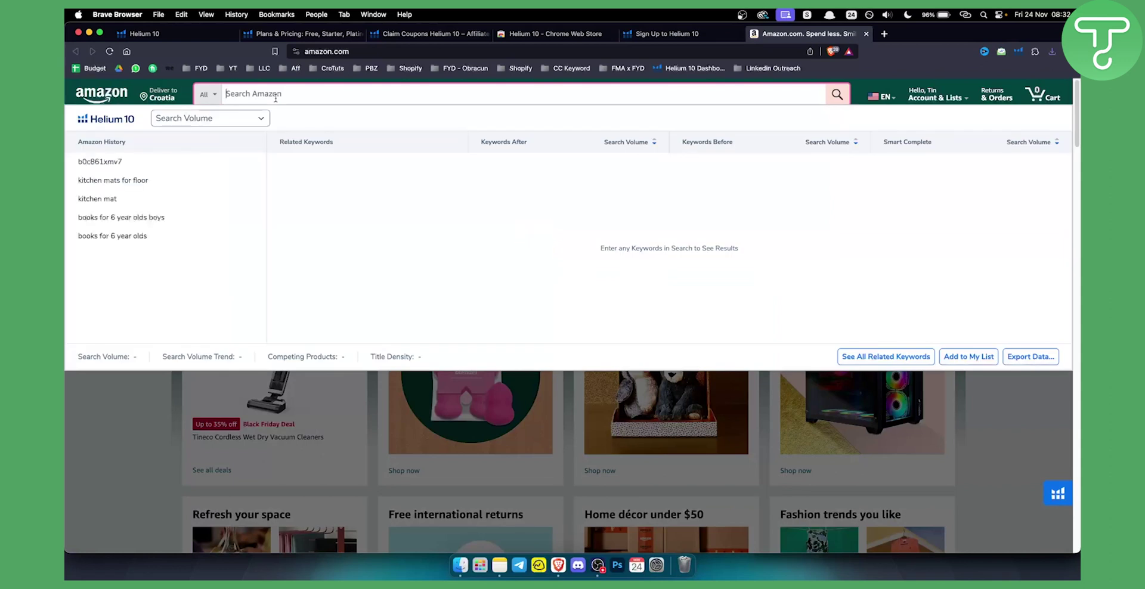
pyautogui.write('kit')
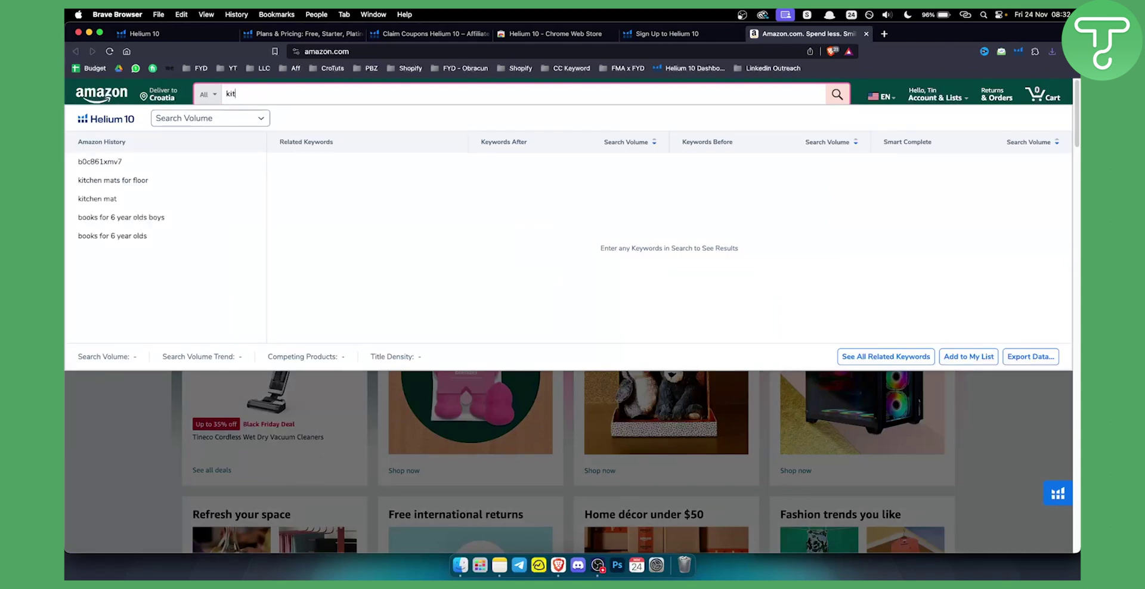
pyautogui.write('hcechen knife')
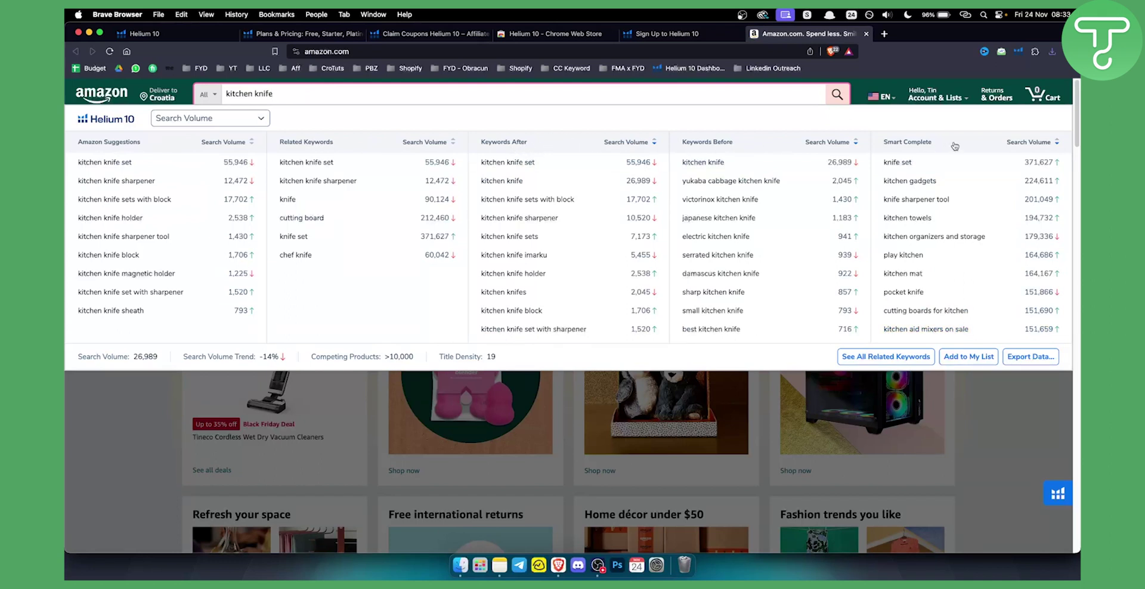
pyautogui.click(114, 165)
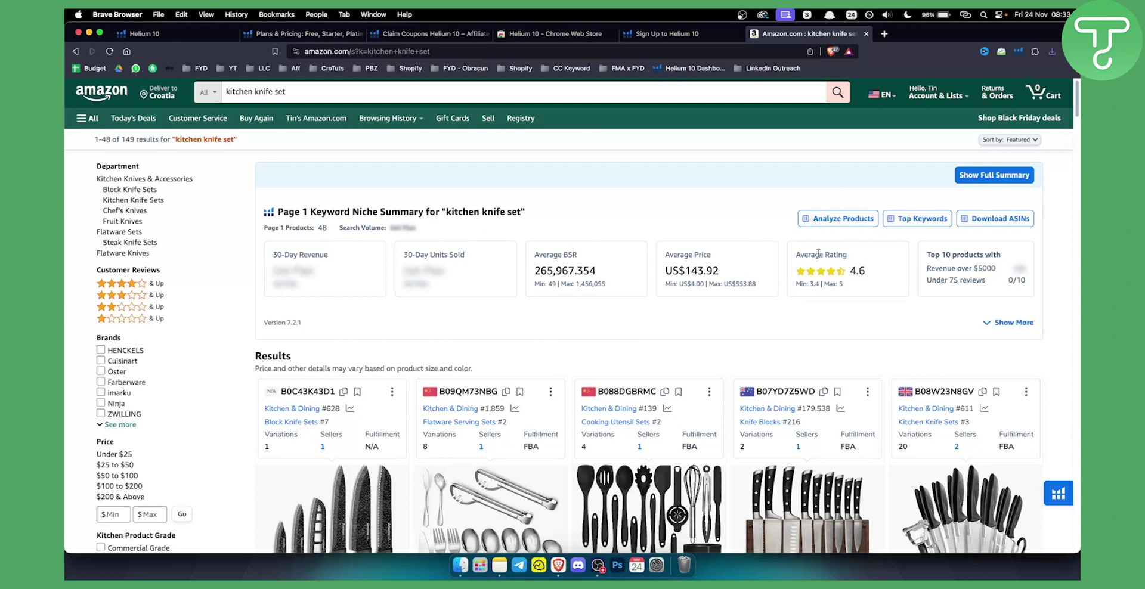
# - Open the first result, the 6-piece knife set priced at $46.60
pyautogui.scroll(-3, 371, 439)
pyautogui.click(329, 358)
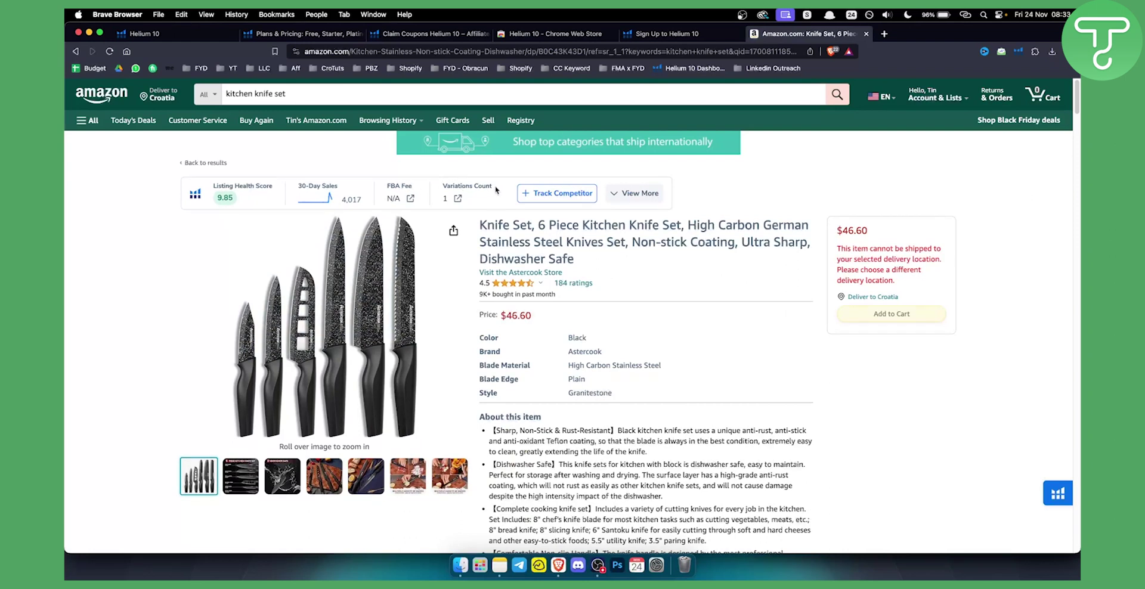
pyautogui.click(652, 195)
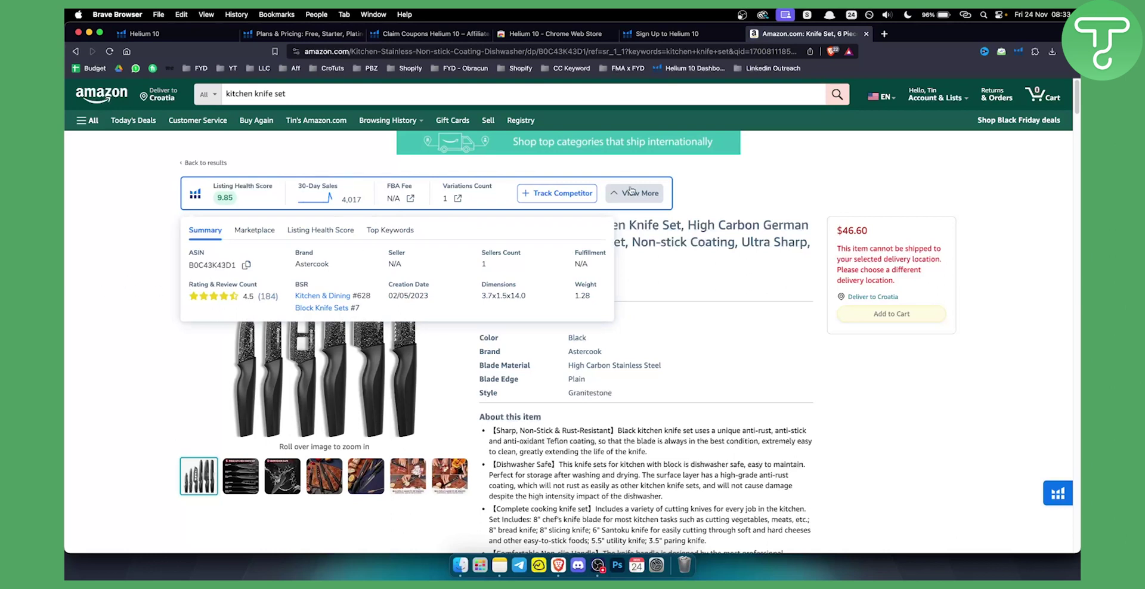
pyautogui.click(660, 194)
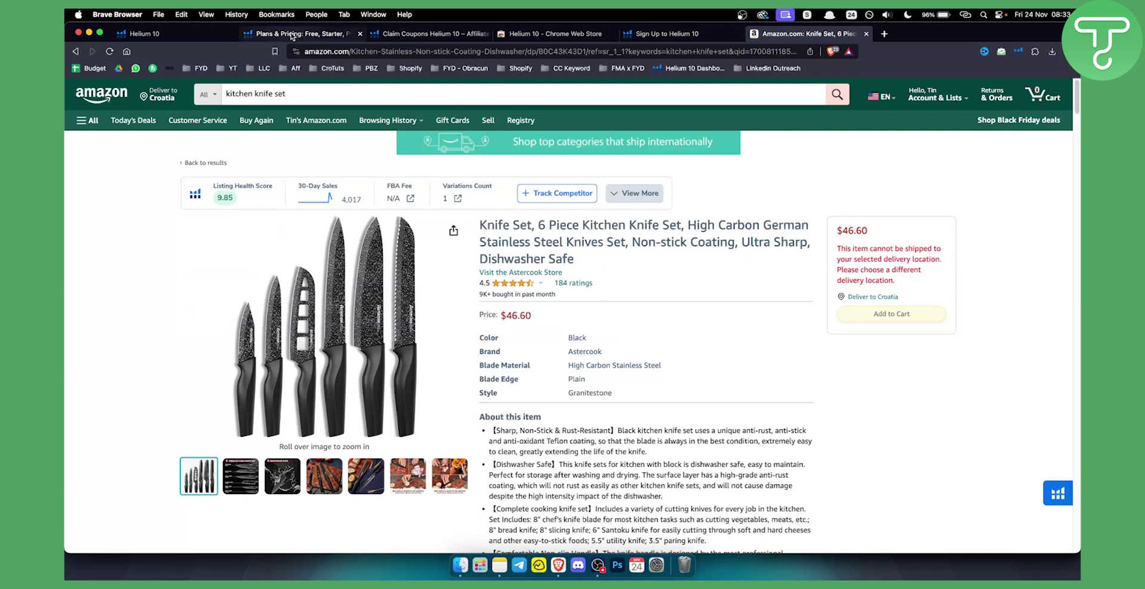
# - Check the Helium 10 dashboard and the knife set page, then switch to the THUB20/THUB10 coupons tab
pyautogui.click(152, 34)
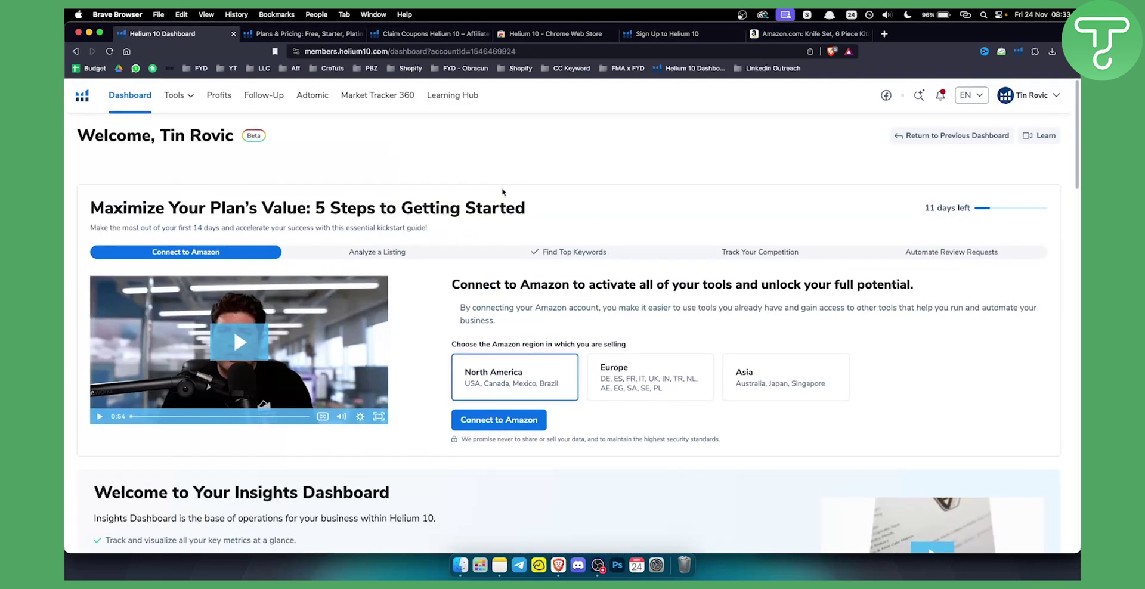
pyautogui.scroll(-2, 800, 173)
pyautogui.scroll(2, 788, 119)
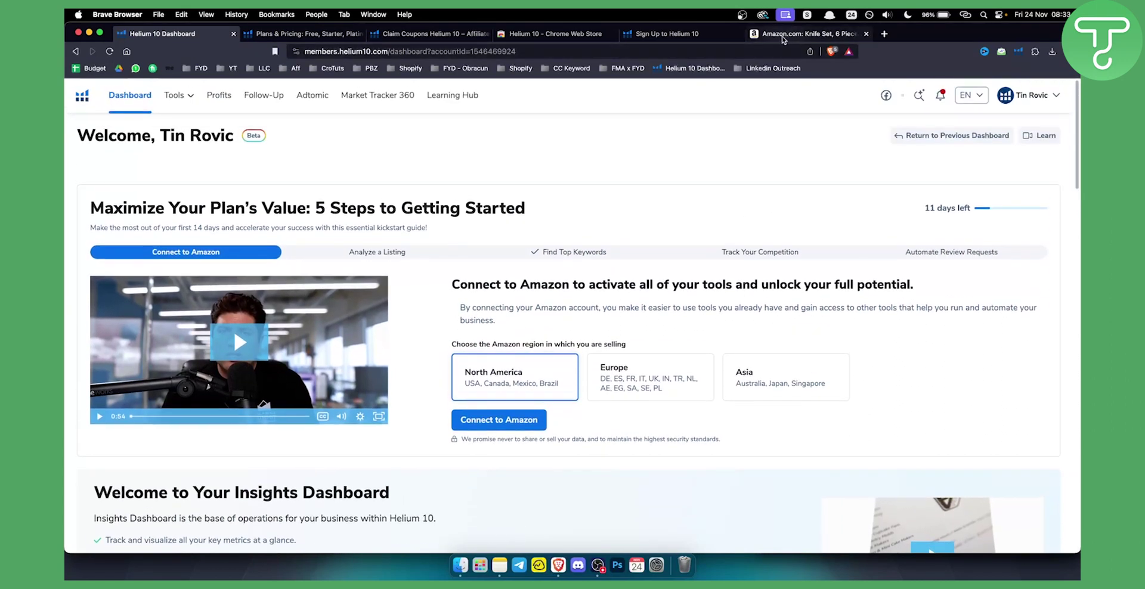
pyautogui.click(799, 34)
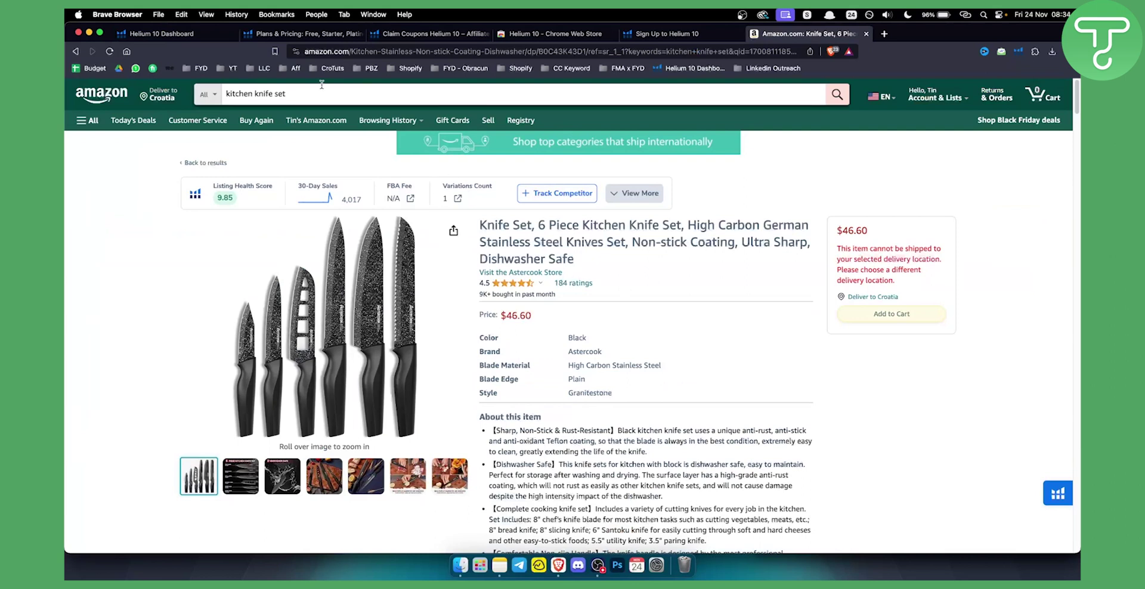
pyautogui.click(407, 37)
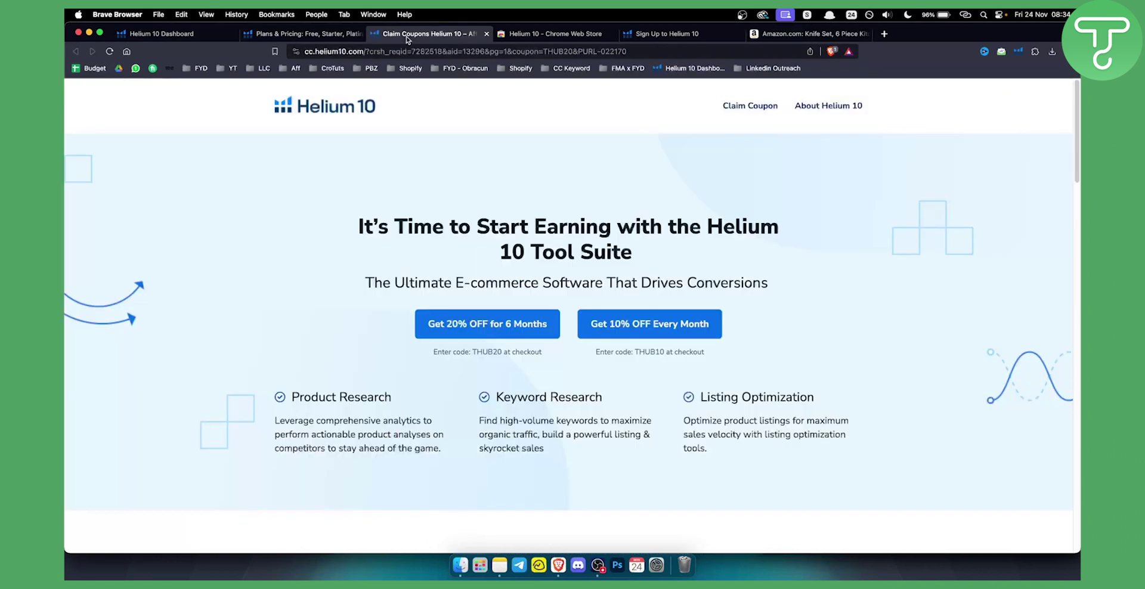